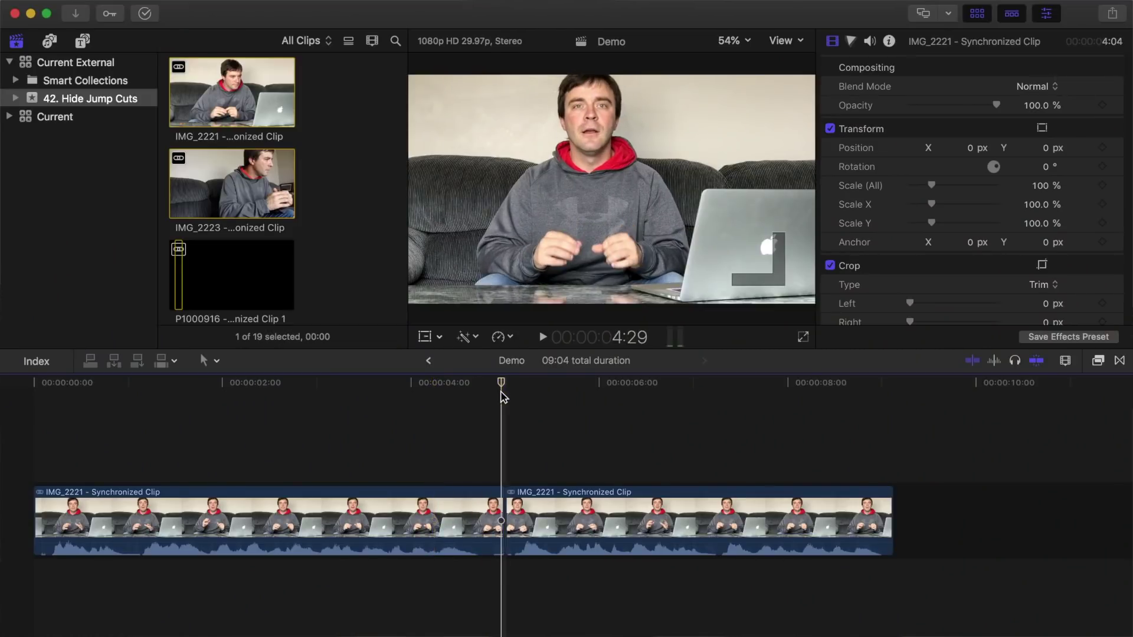
# Trim the first clip's end back to 4:25 and cover the jump cut with the Flow dissolve
pyautogui.click(499, 499)
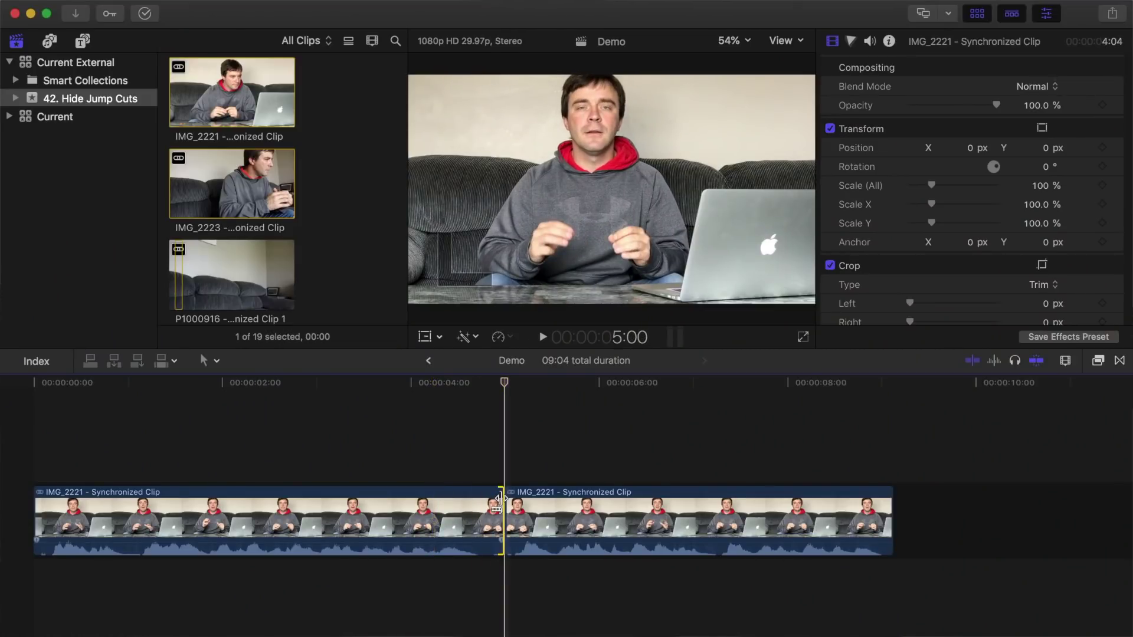
pyautogui.press(',')
pyautogui.press(',')
pyautogui.press(',')
pyautogui.press(',')
pyautogui.press(',')
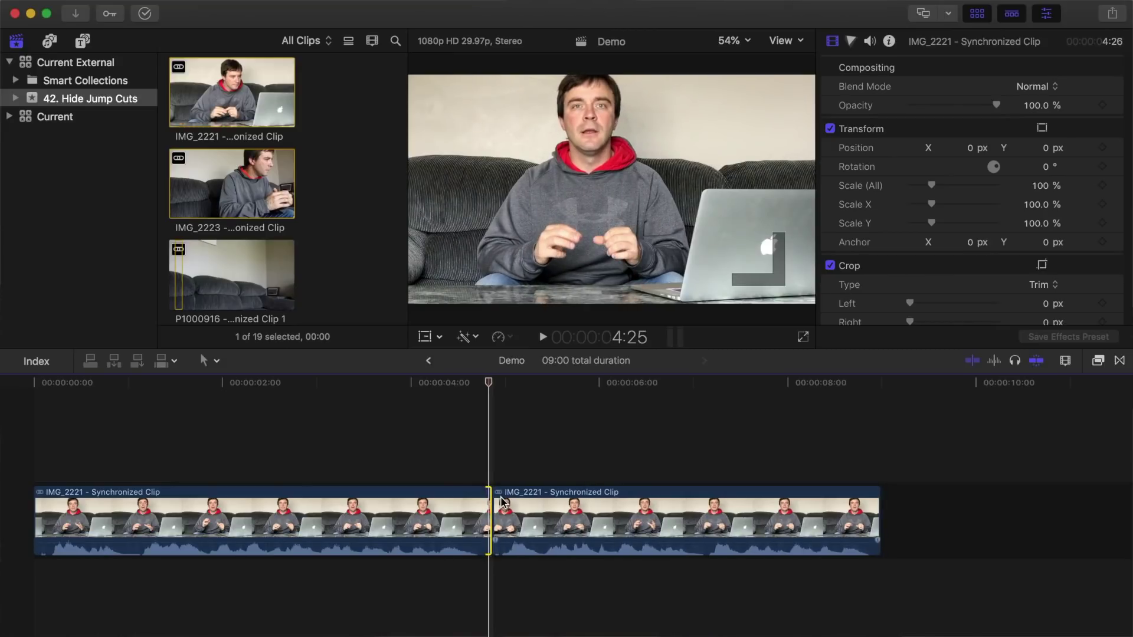
pyautogui.click(1120, 361)
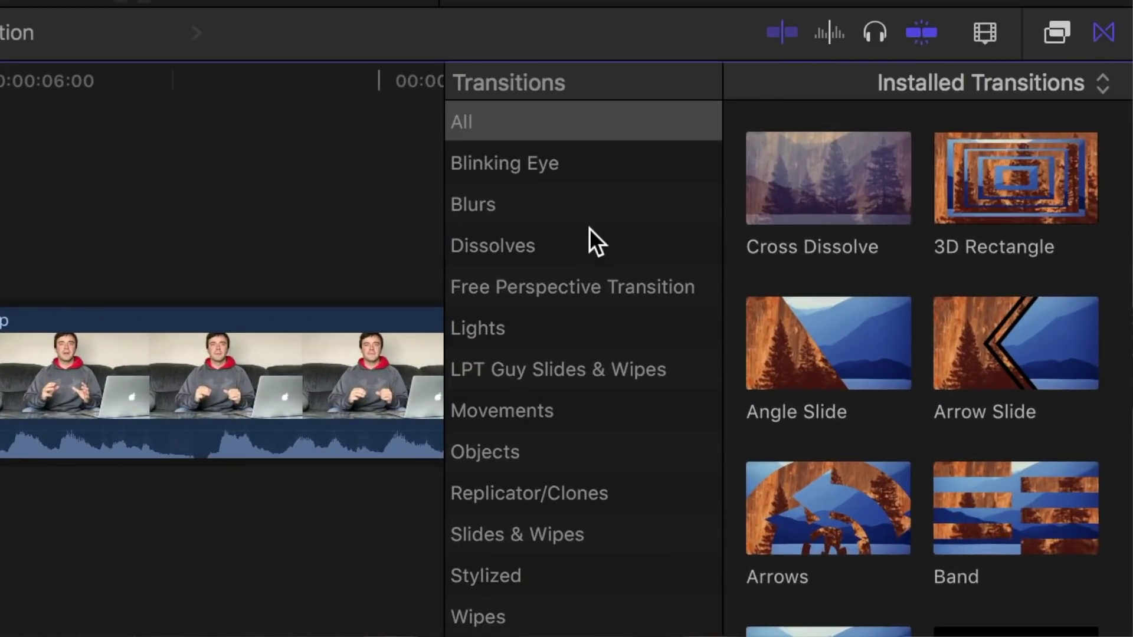
pyautogui.click(580, 245)
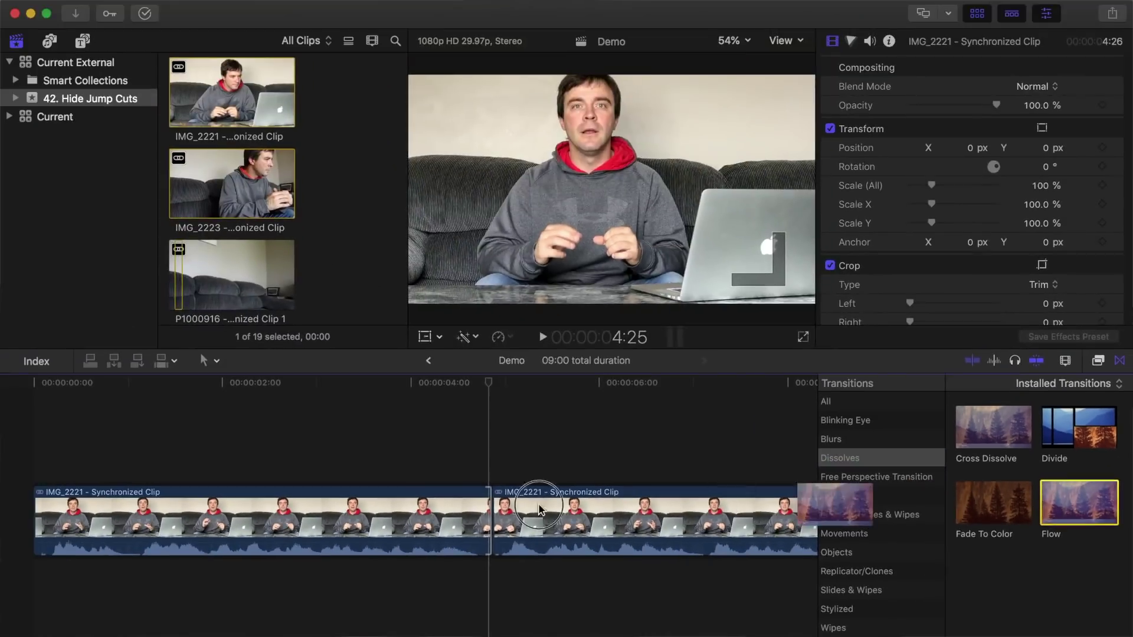
pyautogui.moveTo(988, 341); pyautogui.dragTo(0, 344)
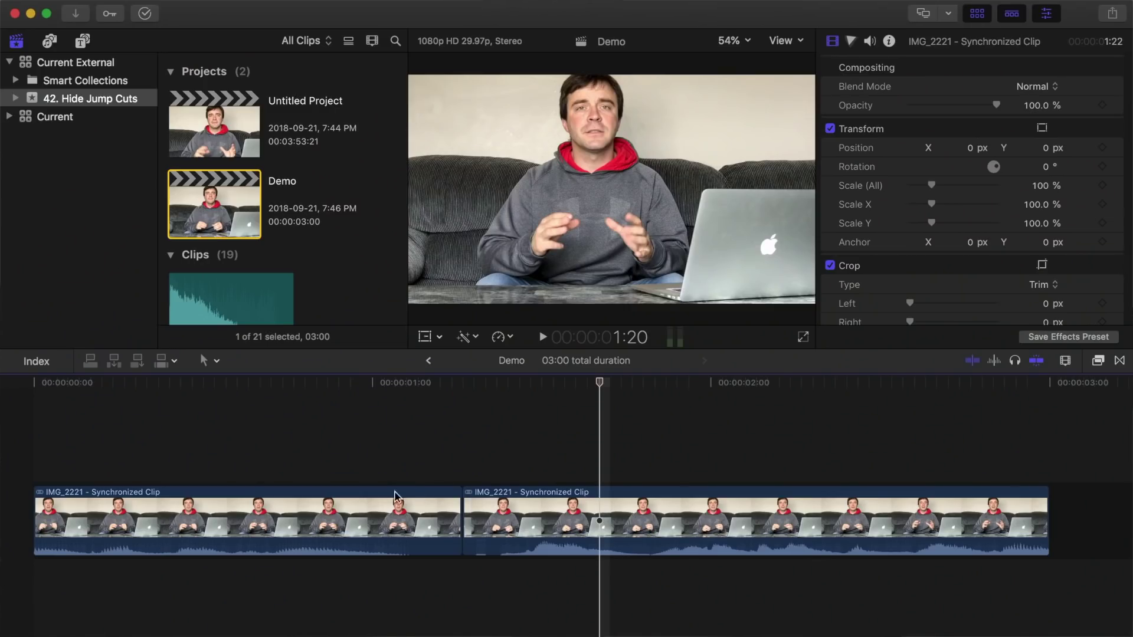
# Scale the second IMG_2221 clip to 153% and reposition it to X 167.2, Y -255.1
pyautogui.click(368, 508)
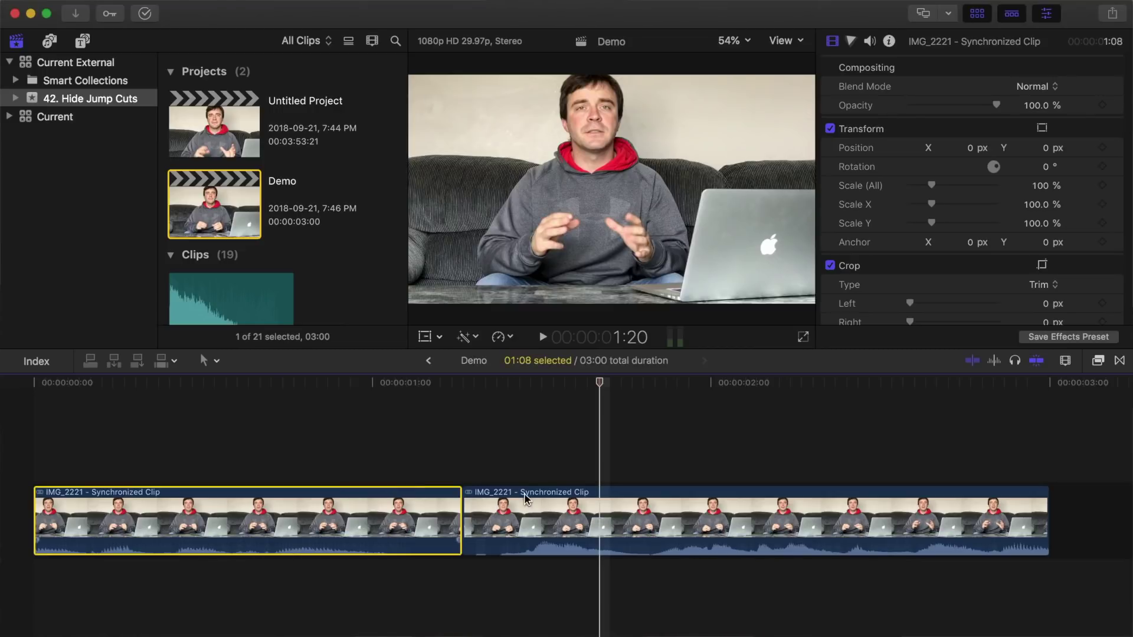
pyautogui.click(600, 505)
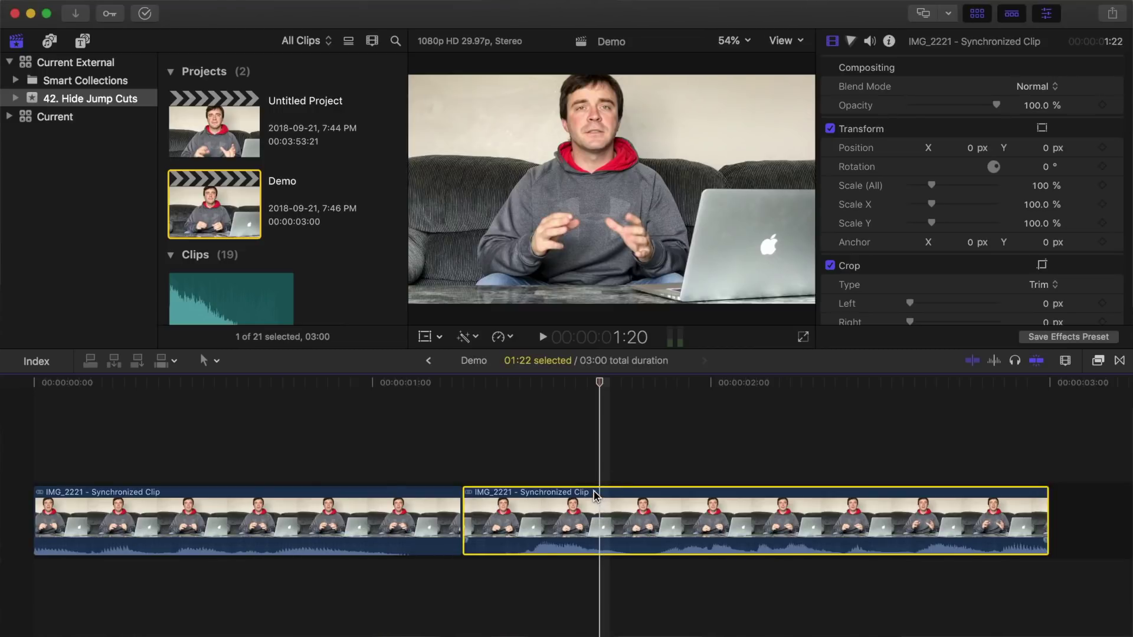
pyautogui.click(422, 337)
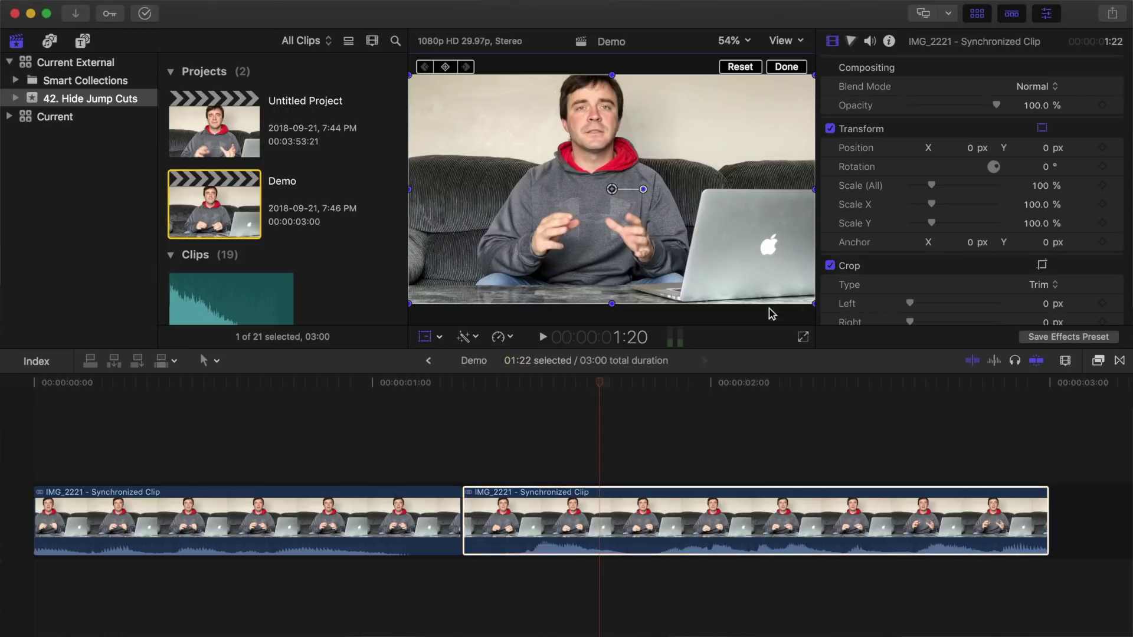
pyautogui.moveTo(811, 305)
pyautogui.mouseDown()
pyautogui.moveTo(852, 338)
pyautogui.moveTo(812, 320)
pyautogui.mouseUp()
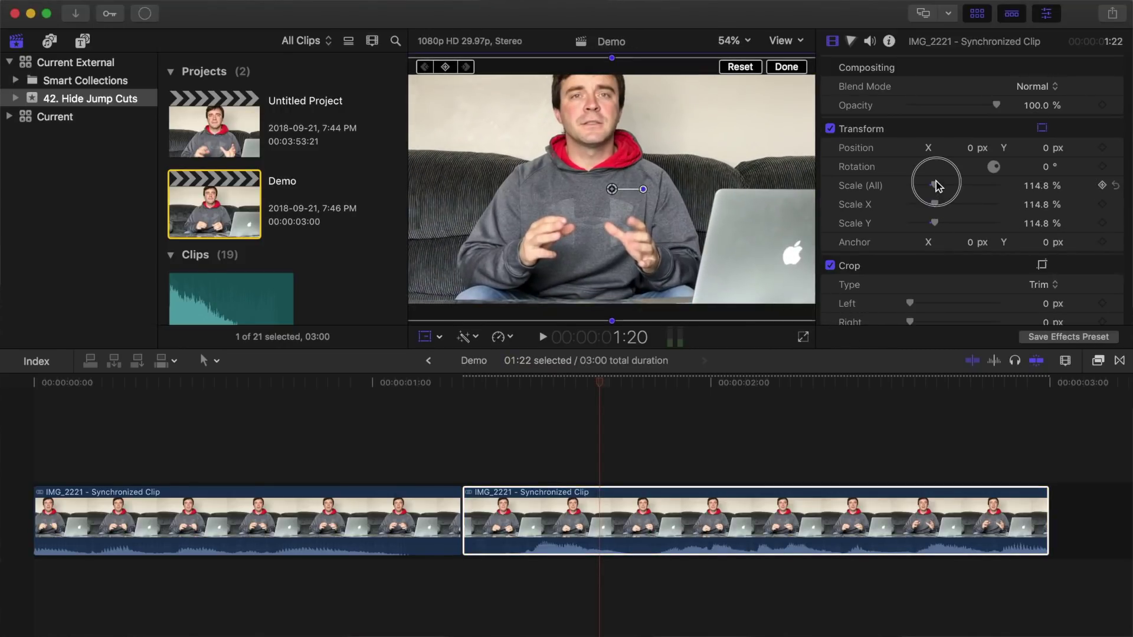
pyautogui.moveTo(937, 186); pyautogui.dragTo(944, 187)
pyautogui.moveTo(627, 134); pyautogui.dragTo(662, 189)
pyautogui.click(786, 66)
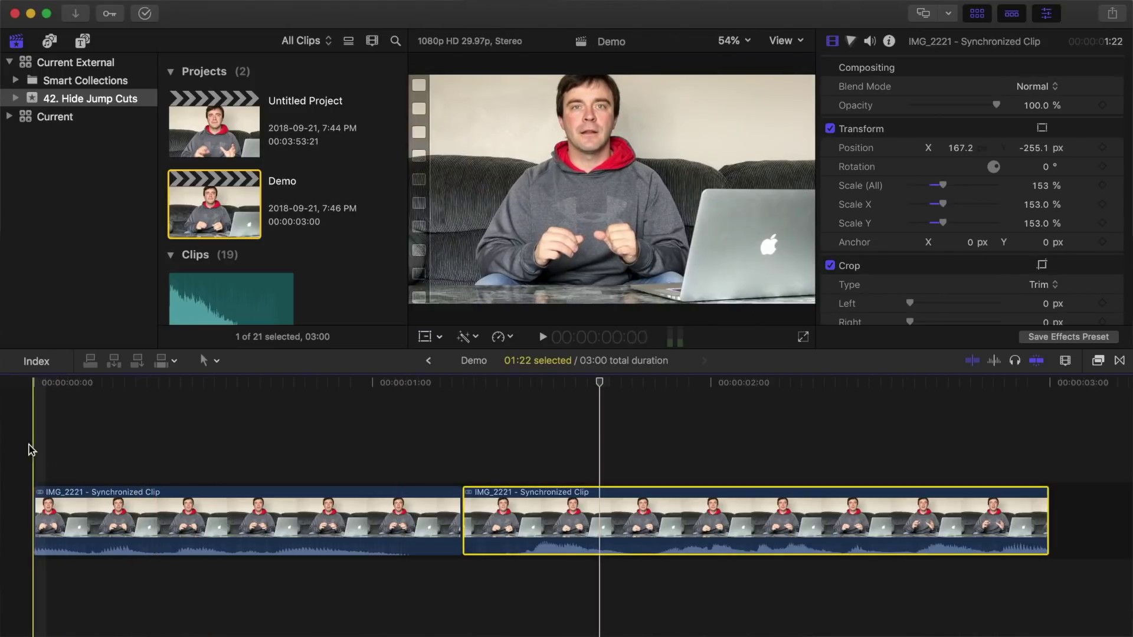
# Play back the edited timeline from the start
pyautogui.press('space')
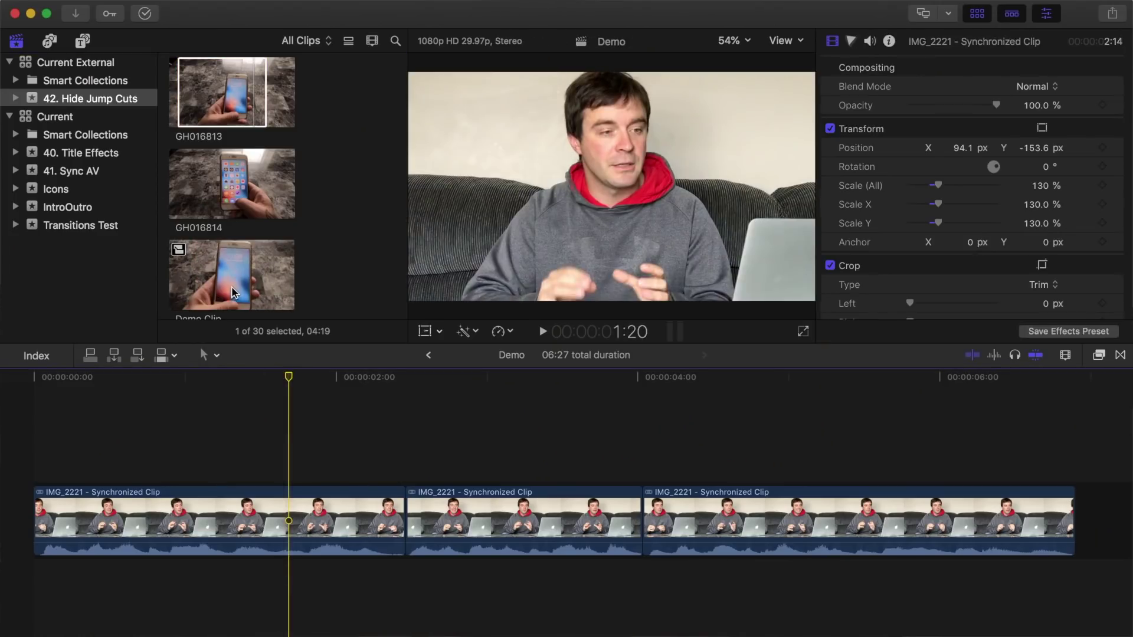
# Connect Demo Clip as a cutaway over the first interview cut, then nudge it slightly later and preview
pyautogui.click(234, 302)
pyautogui.click(289, 380)
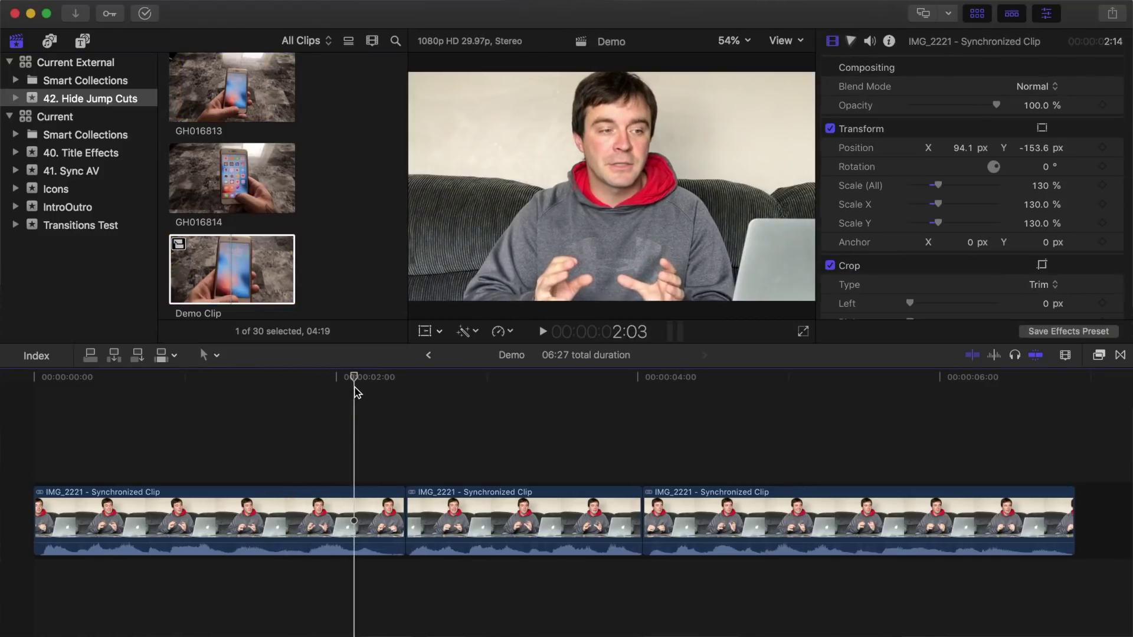
pyautogui.press('q')
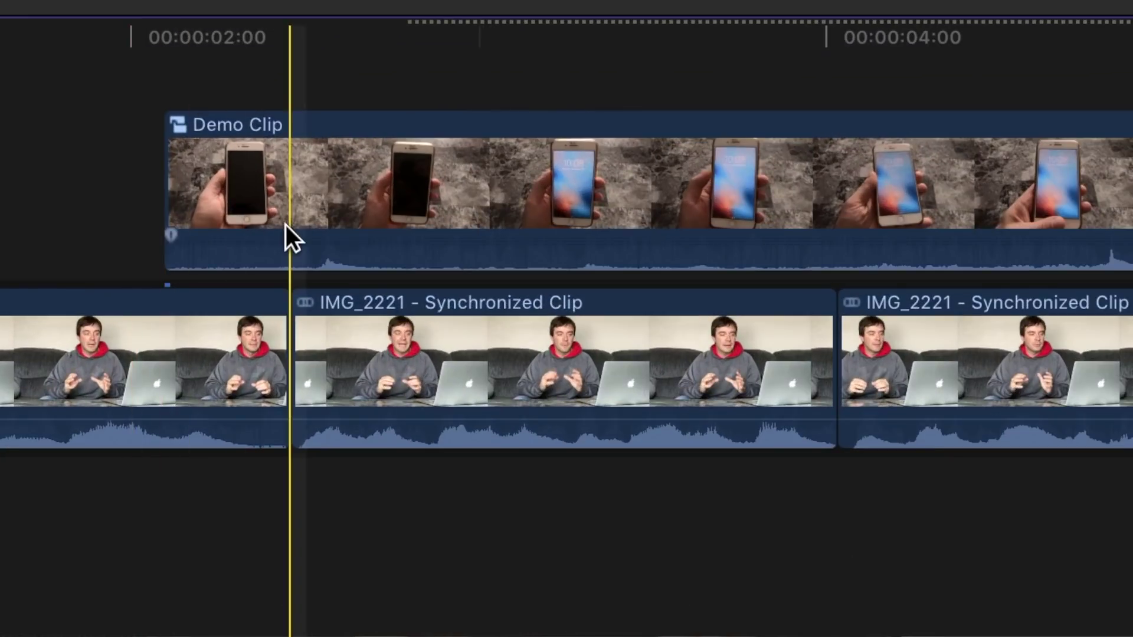
pyautogui.moveTo(280, 244); pyautogui.dragTo(268, 298)
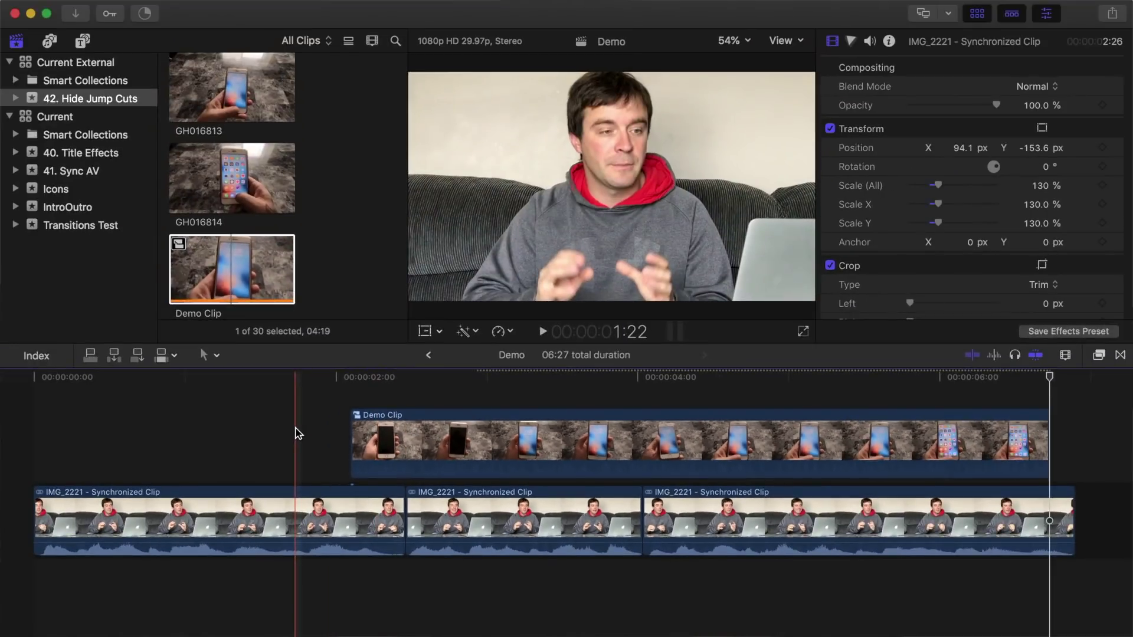
pyautogui.press('space')
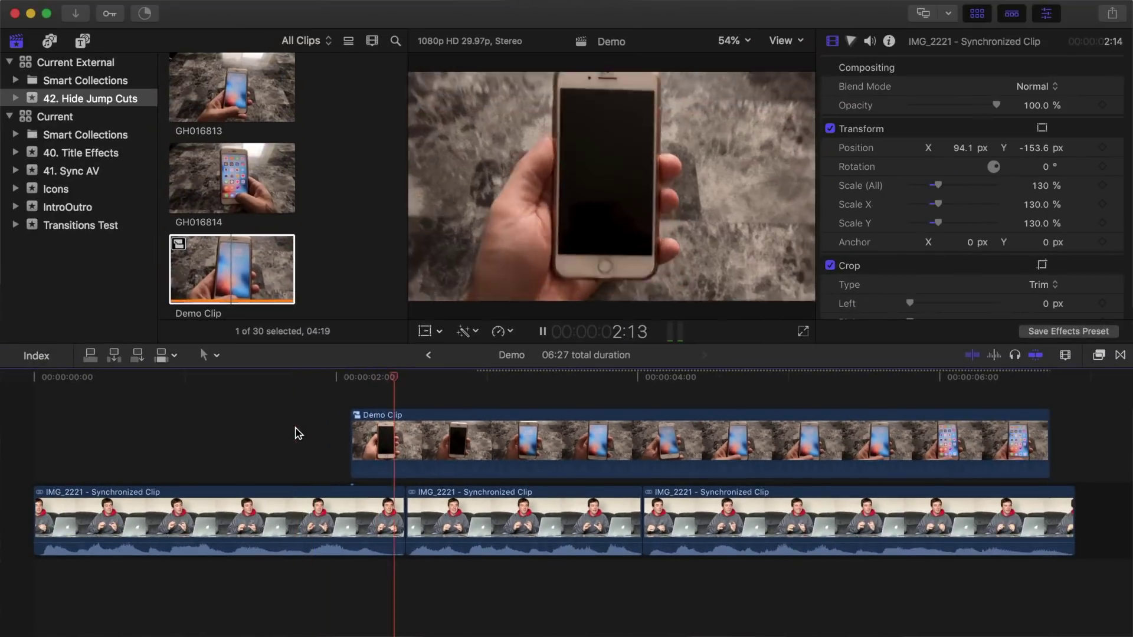
pyautogui.moveTo(374, 416); pyautogui.dragTo(388, 416)
pyautogui.press('space')
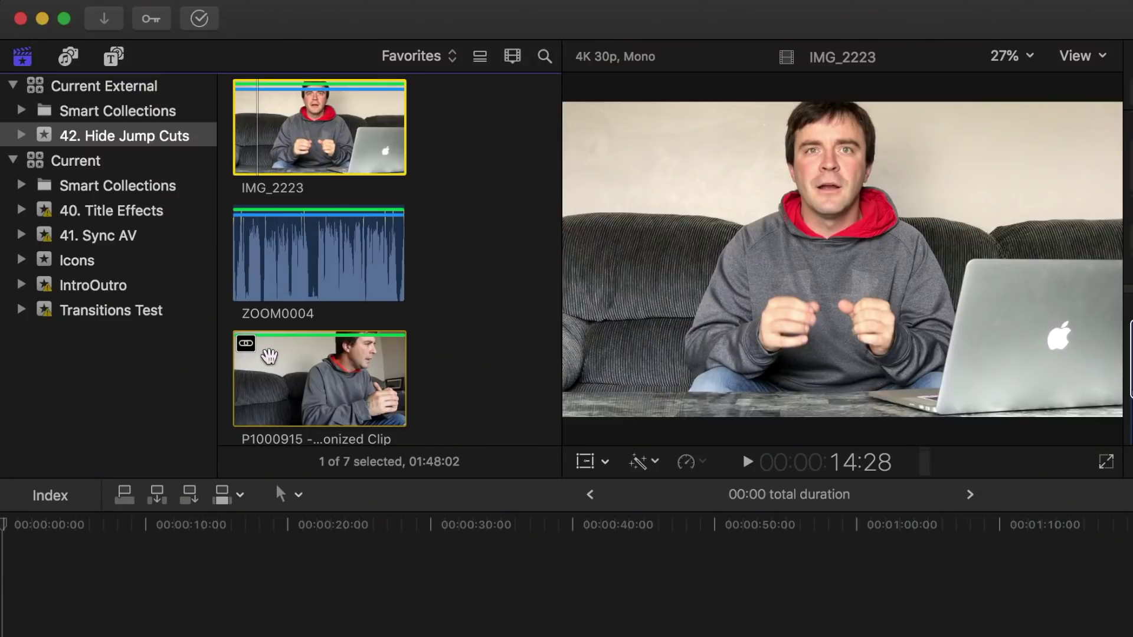
# Select IMG_2223 together with P1000915 and choose Synchronize Clips for them
pyautogui.keyDown('super'); pyautogui.click(267, 354); pyautogui.keyUp('super')
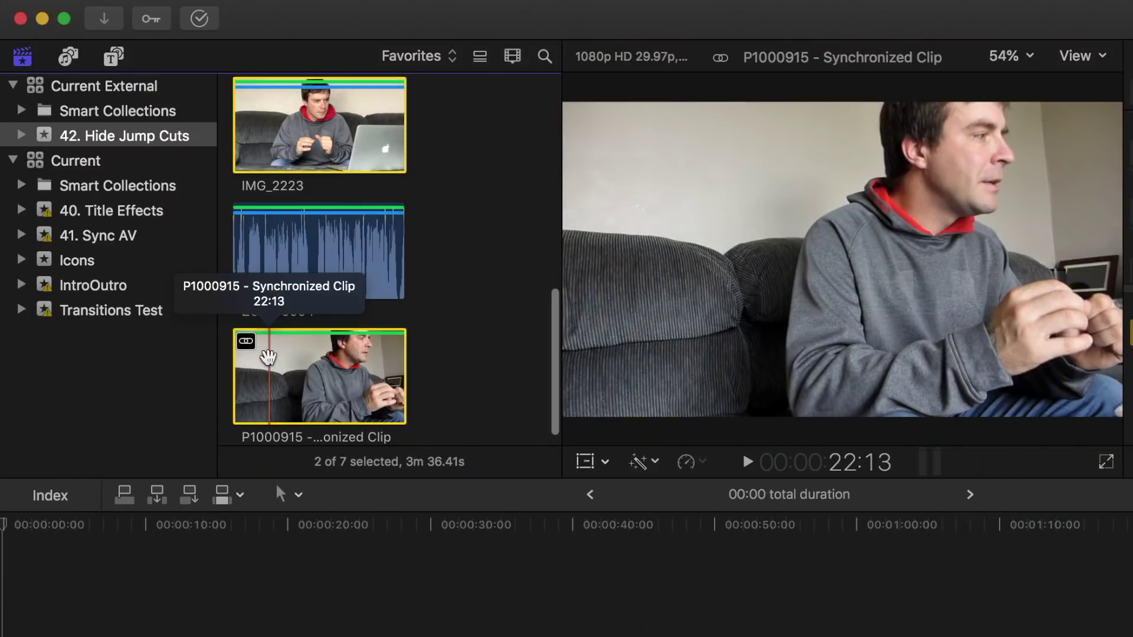
pyautogui.rightClick(268, 358)
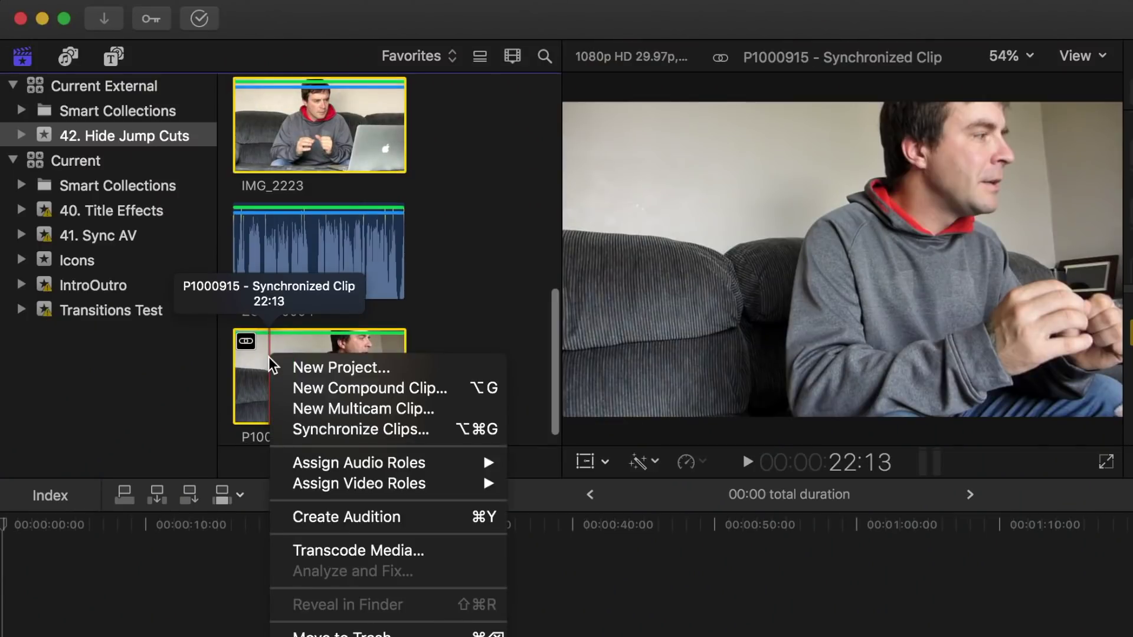
pyautogui.click(375, 433)
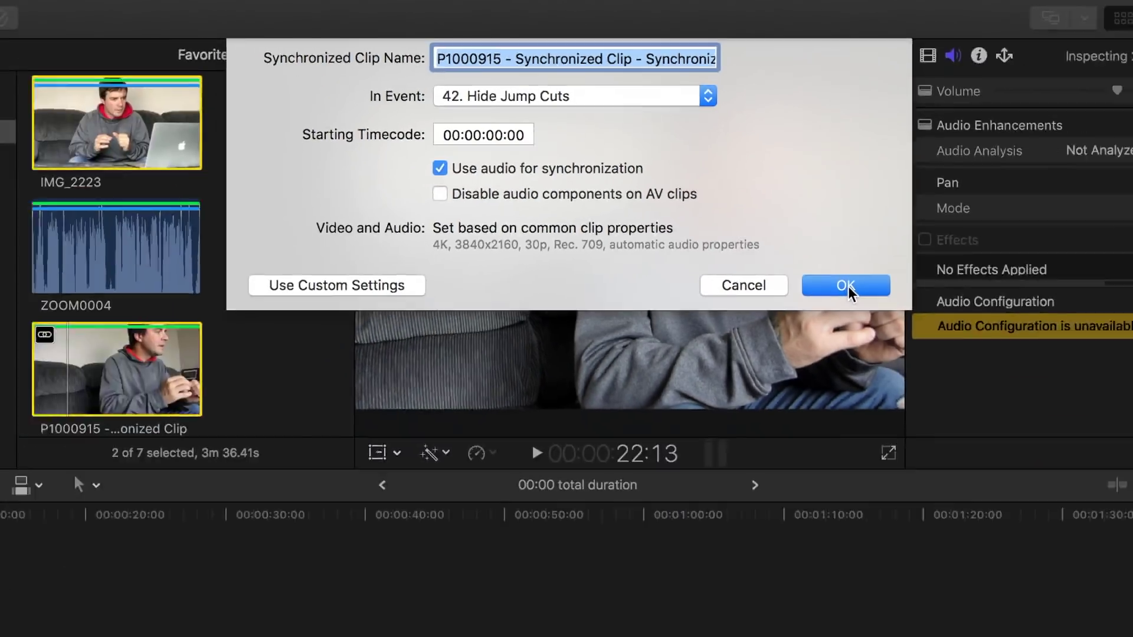
# Create the synchronized clip, add it to the timeline, and switch off IMG_2223's Dialogue-1 audio inside it
pyautogui.click(1003, 440)
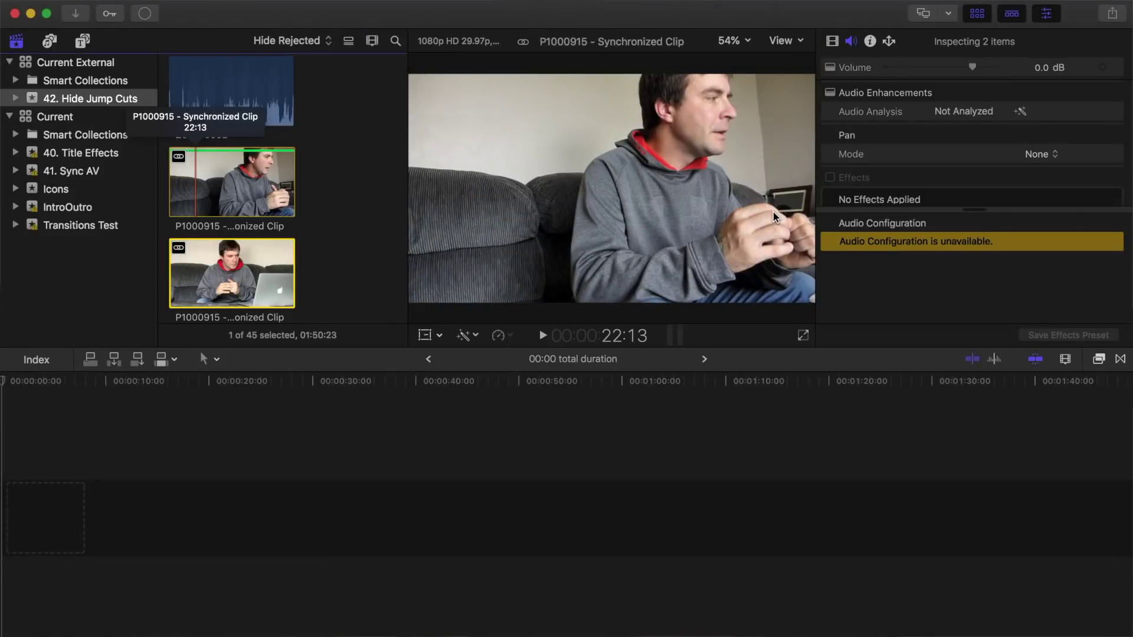
pyautogui.moveTo(260, 278); pyautogui.dragTo(220, 470)
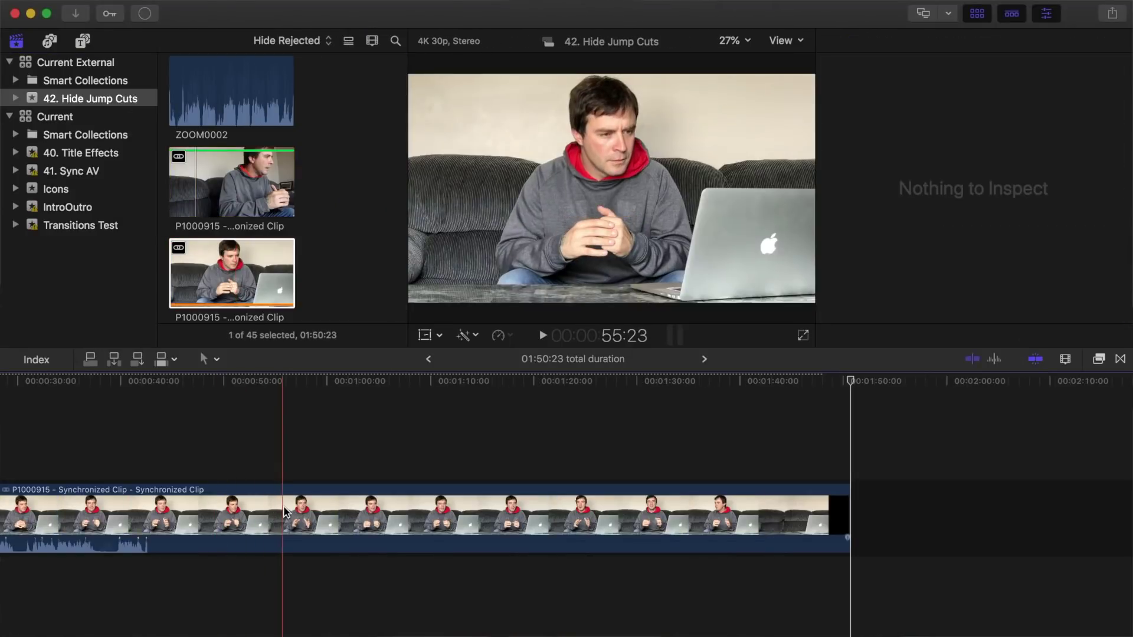
pyautogui.doubleClick(284, 511)
pyautogui.click(295, 444)
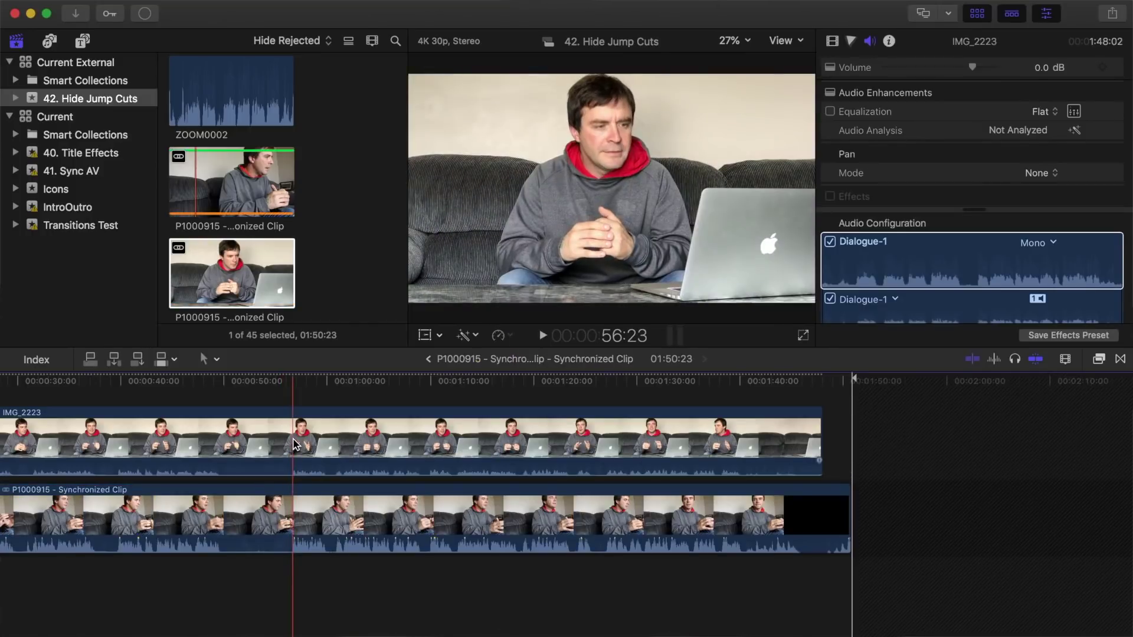
pyautogui.click(830, 247)
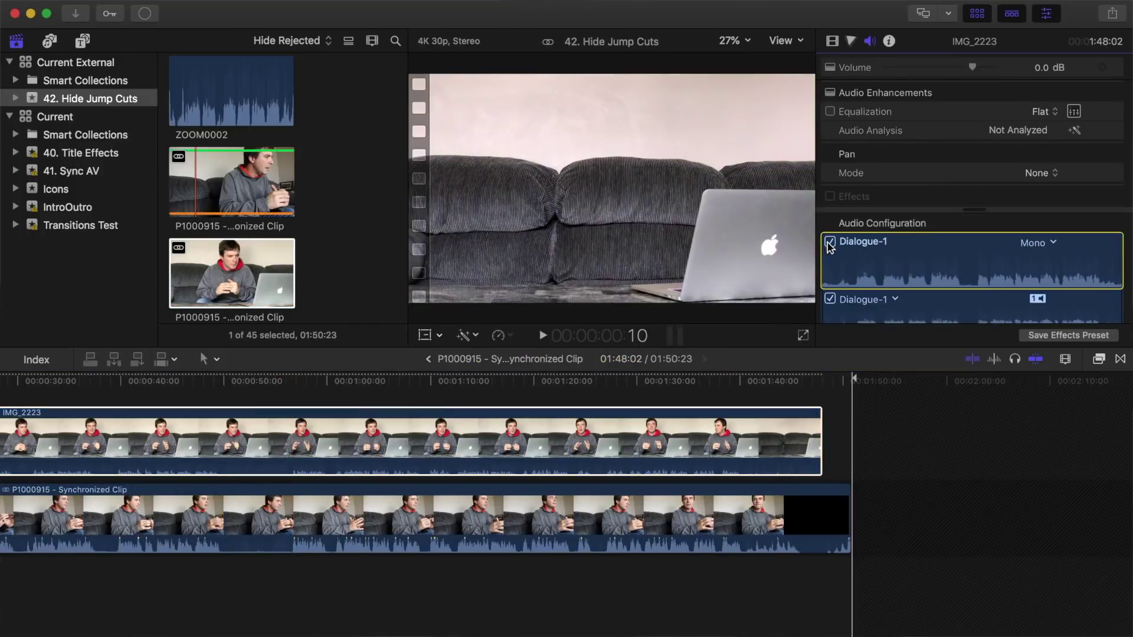
pyautogui.click(830, 242)
pyautogui.moveTo(207, 382); pyautogui.dragTo(405, 382)
pyautogui.click(429, 358)
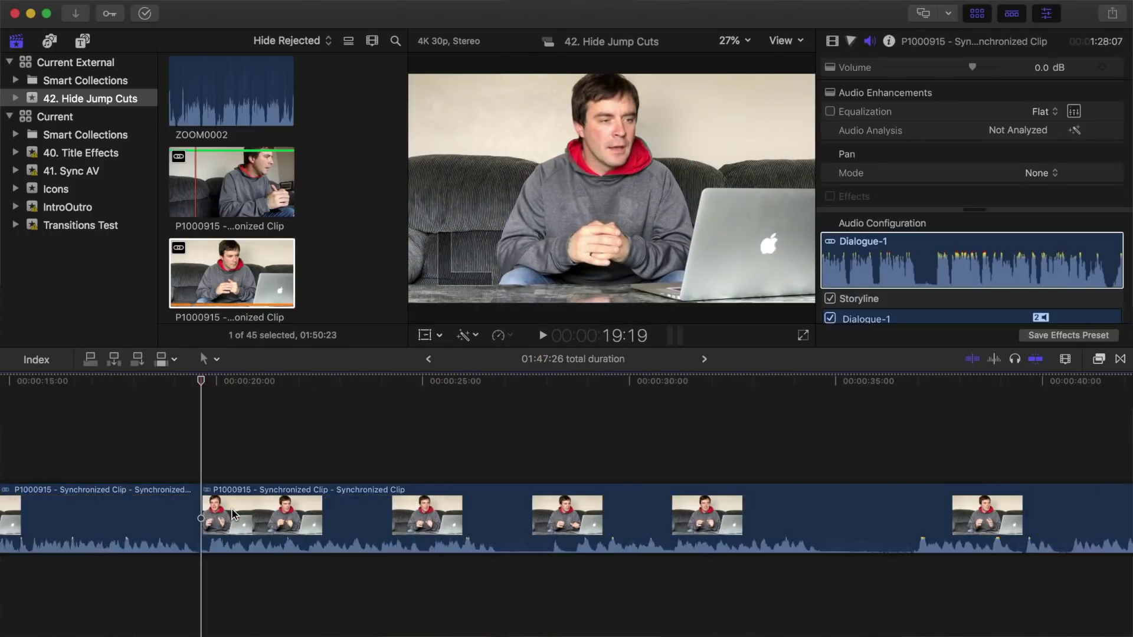
# Delete the unwanted jump-cut section from the timeline and play back the result
pyautogui.click(233, 514)
pyautogui.click(493, 514)
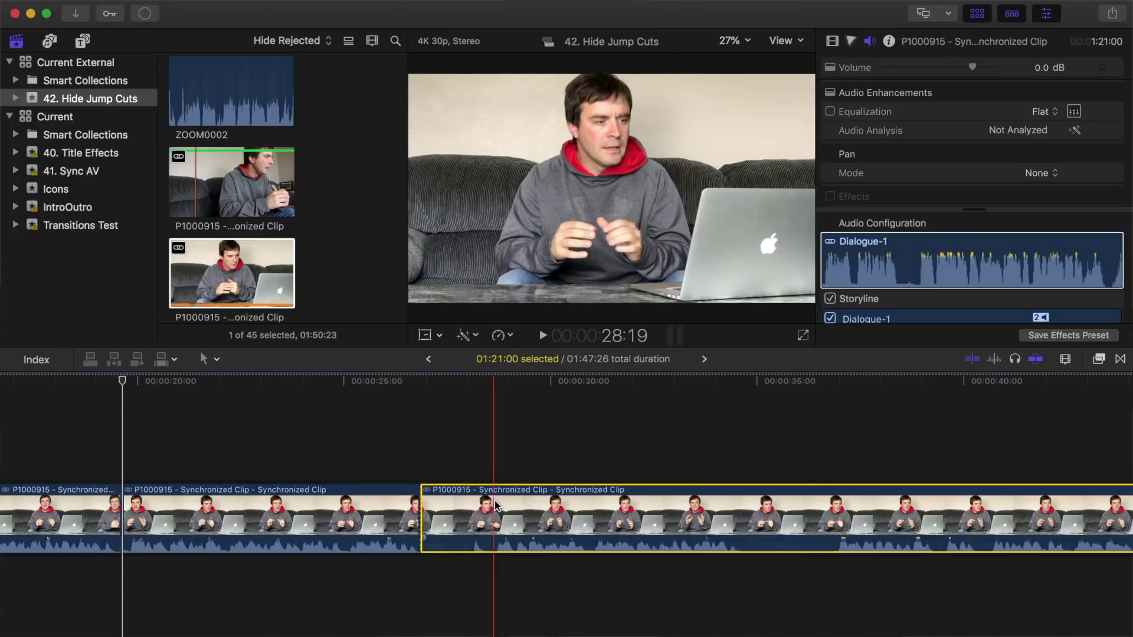
pyautogui.press('Delete')
pyautogui.hscroll(-2, 148, 460)
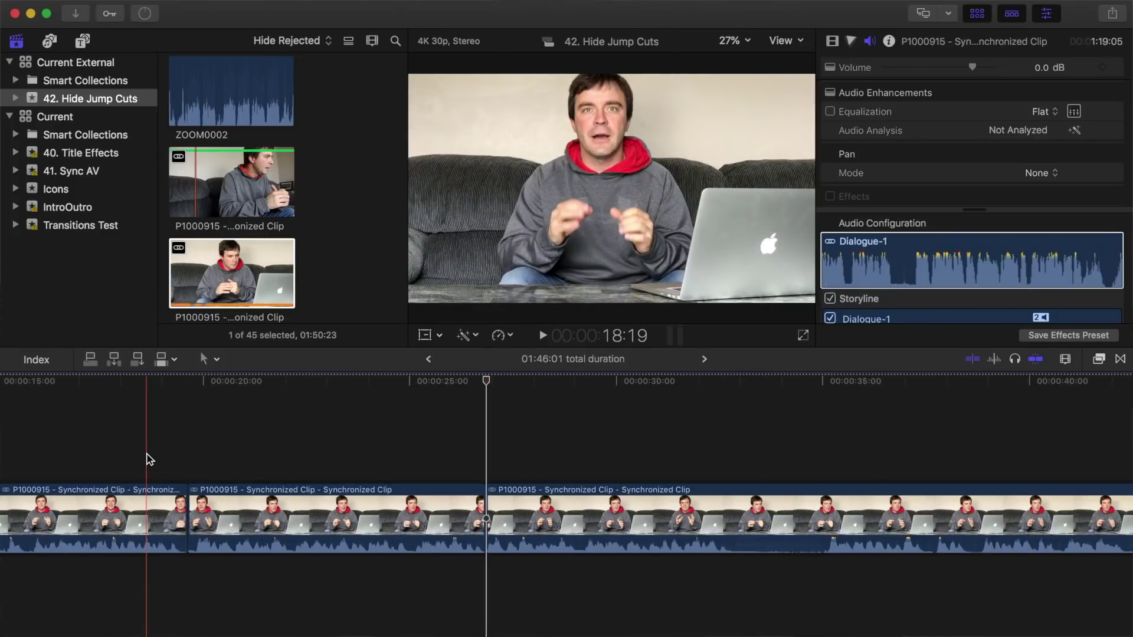
pyautogui.press('space')
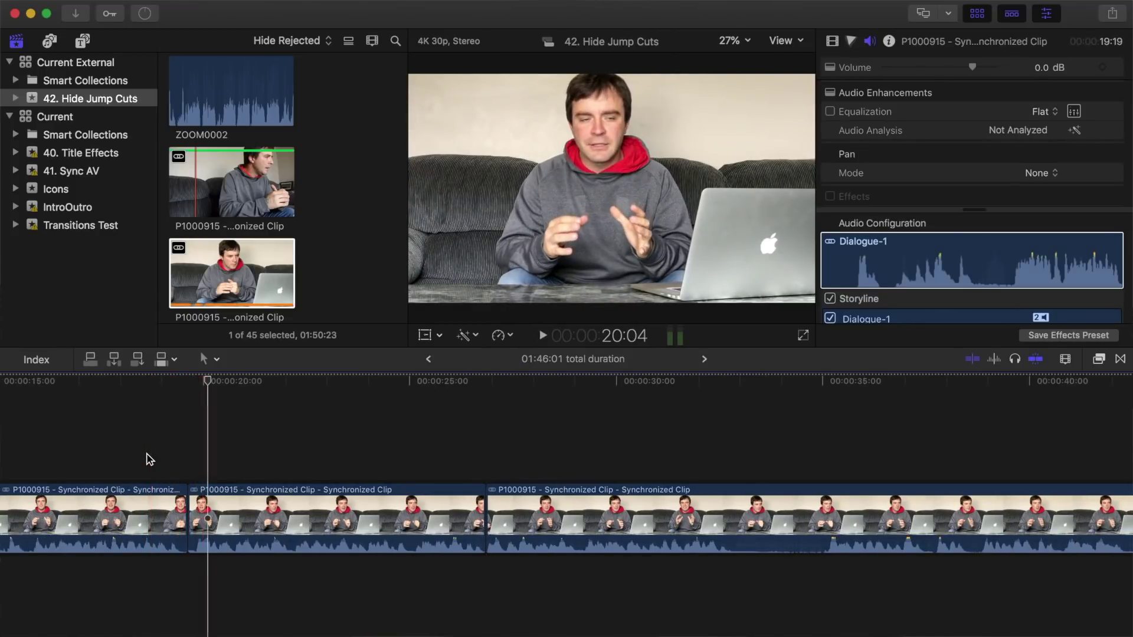
# Disable IMG_2223 in the second synchronized clip so the side angle shows, then review the switch
pyautogui.doubleClick(239, 514)
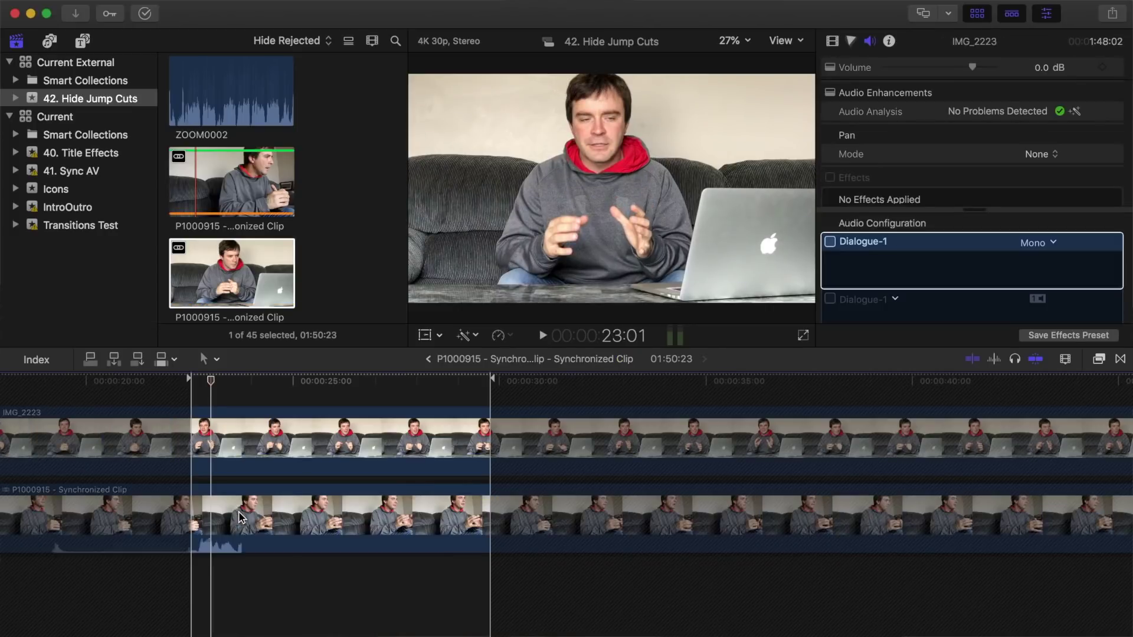
pyautogui.click(282, 459)
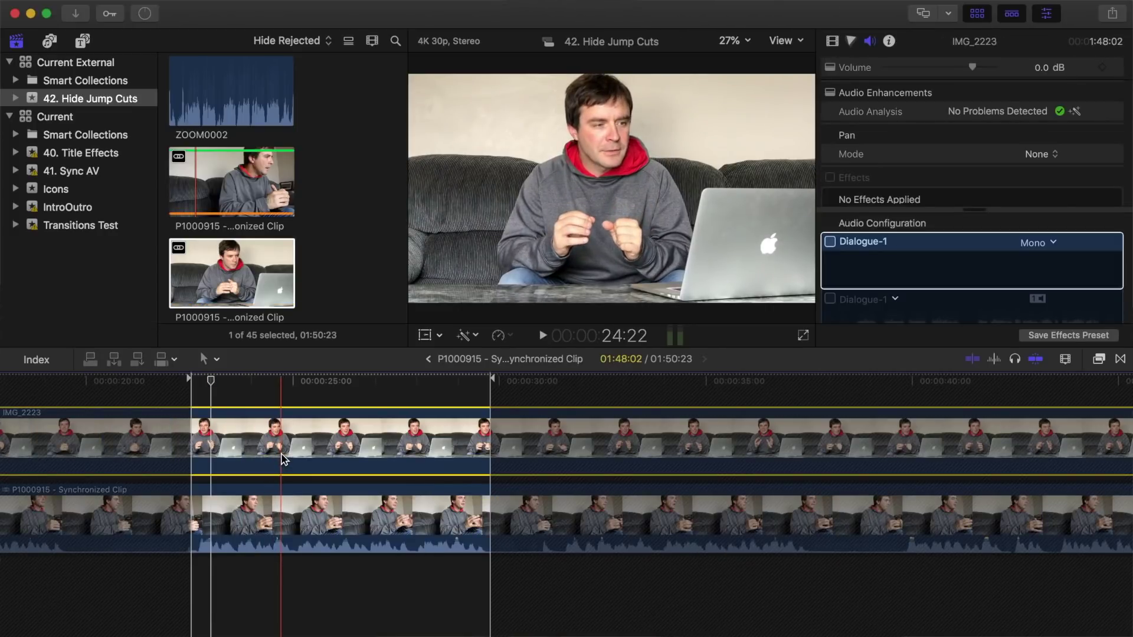
pyautogui.press('v')
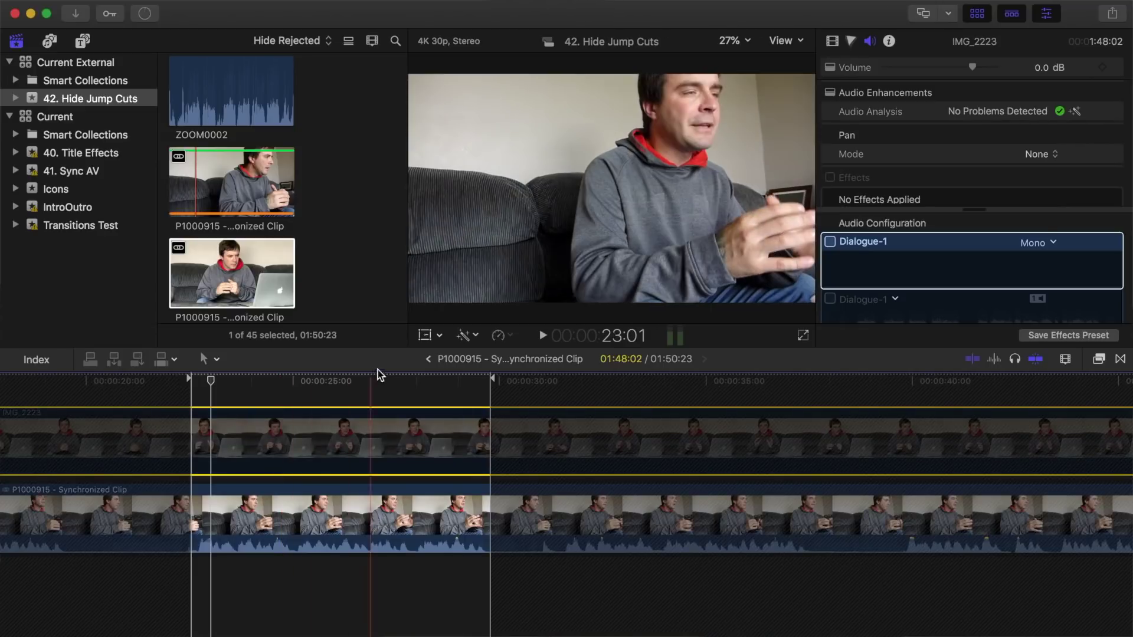
pyautogui.click(429, 361)
pyautogui.click(132, 470)
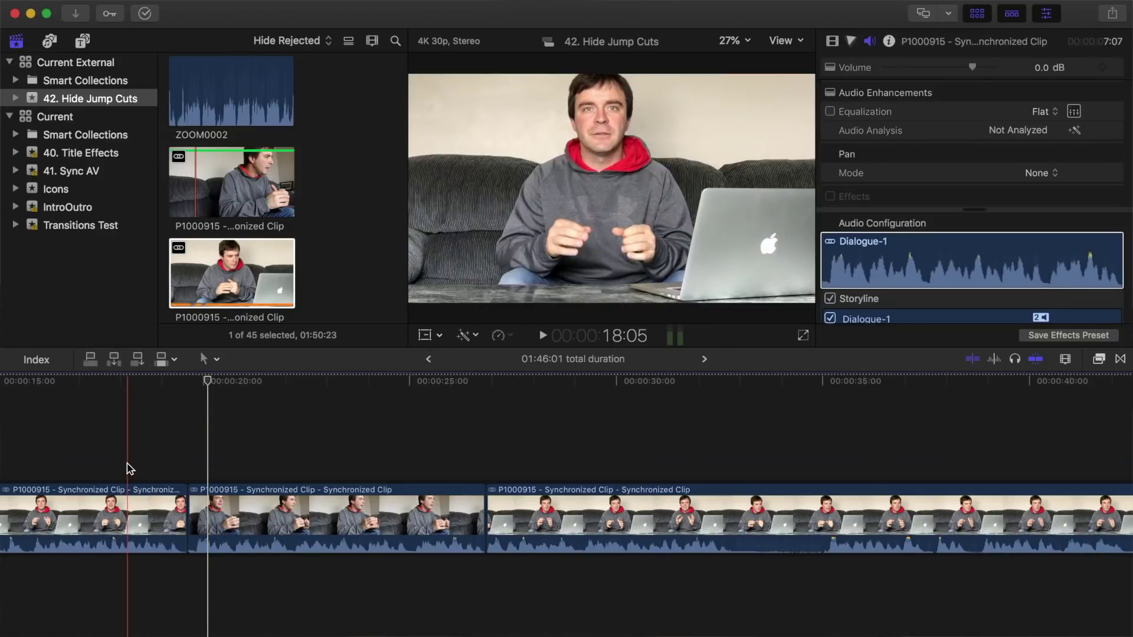
pyautogui.press('space')
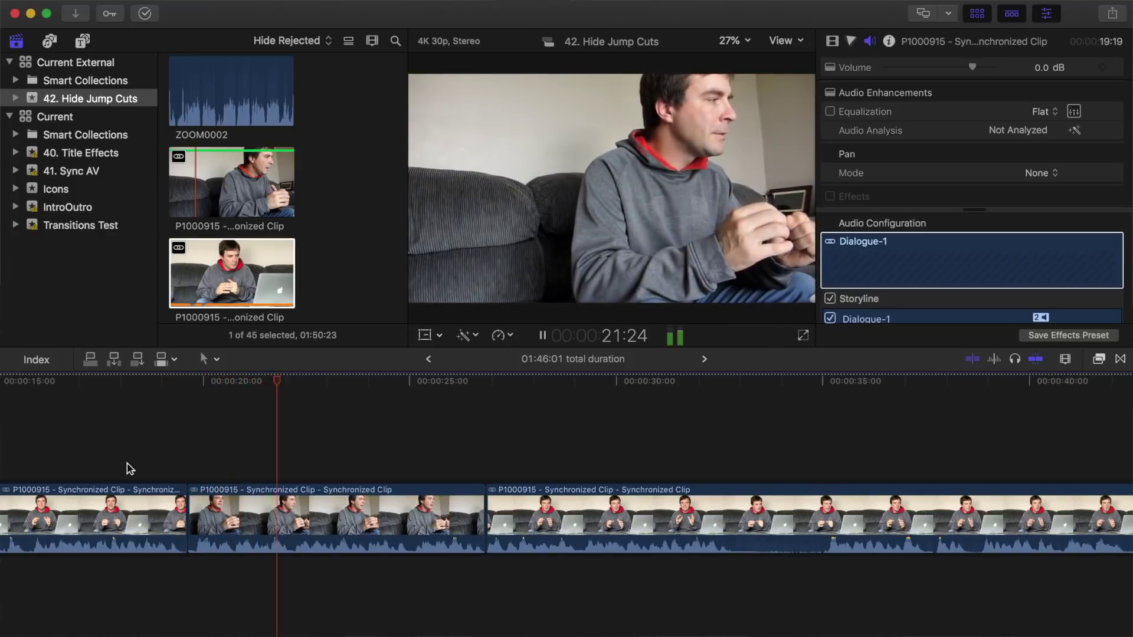
pyautogui.press('space')
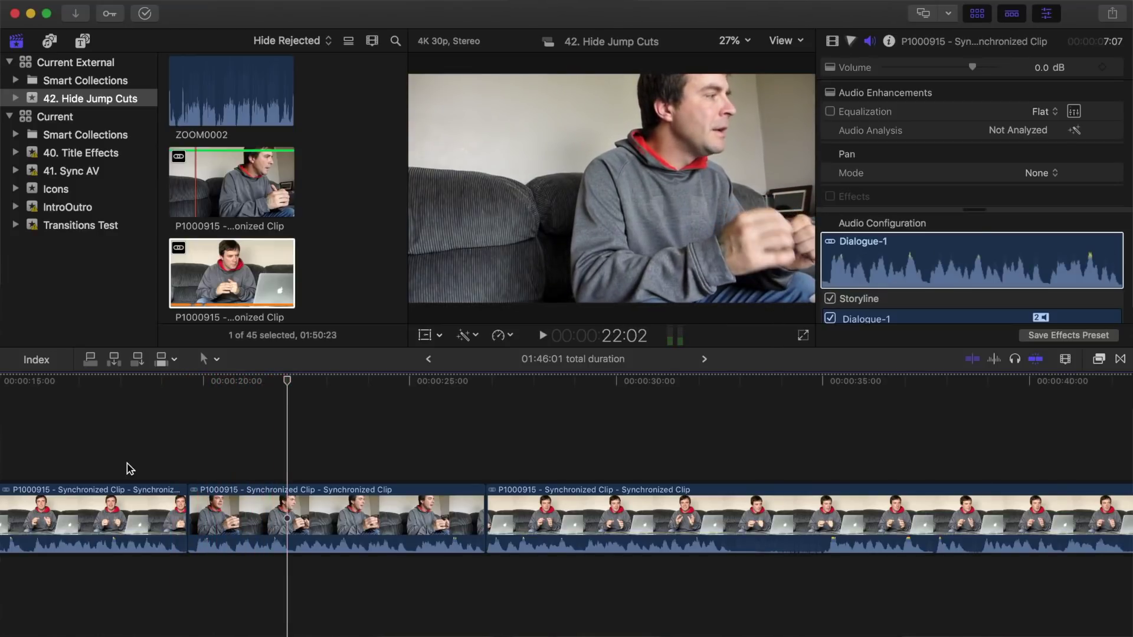